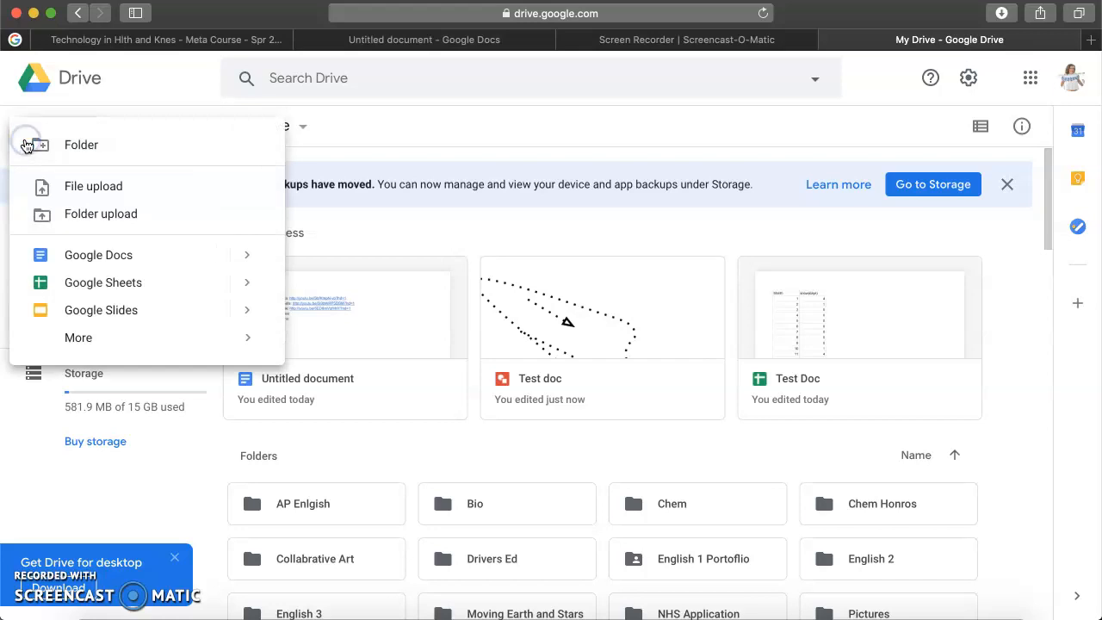
Step: Create a new blank Google Form from Drive and name it "Test Doc"
mouse_move(86, 336)
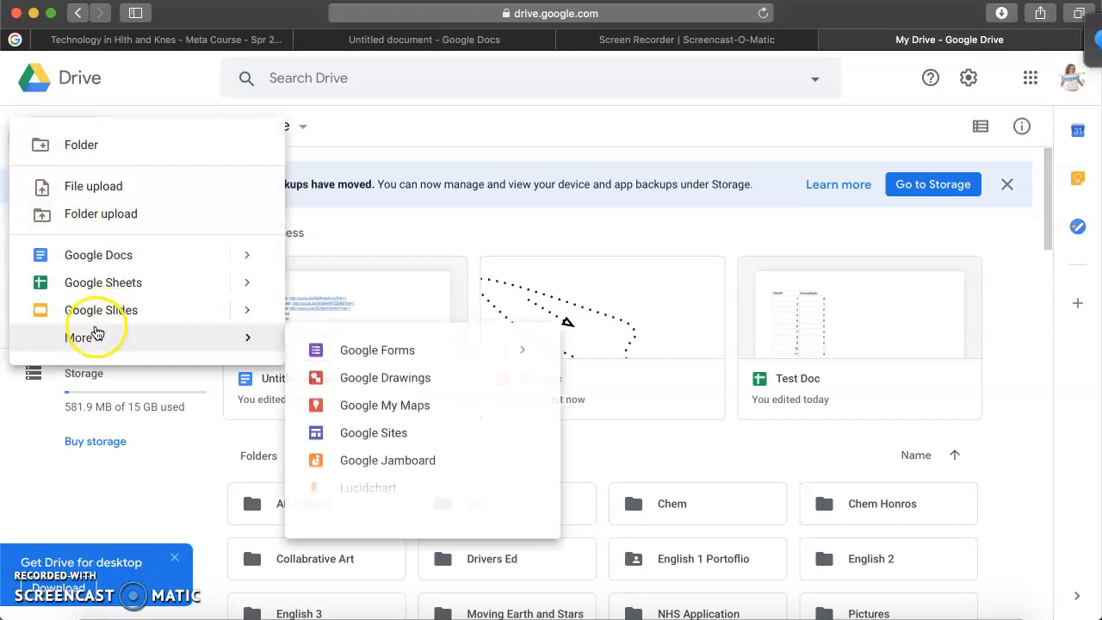
click(379, 353)
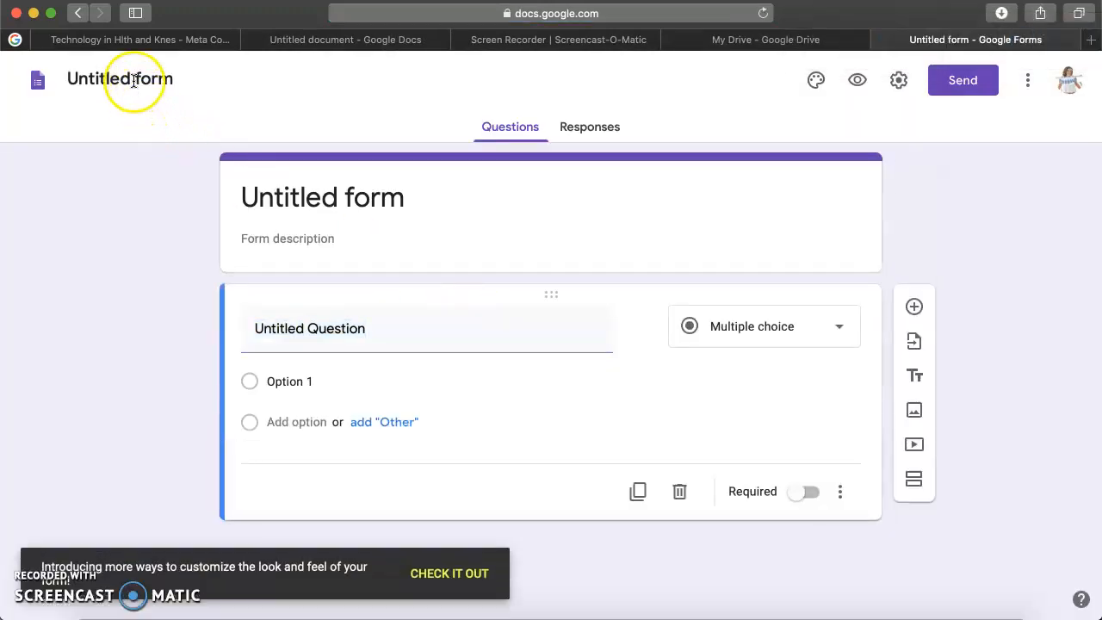
click(135, 80)
triple_click(136, 83)
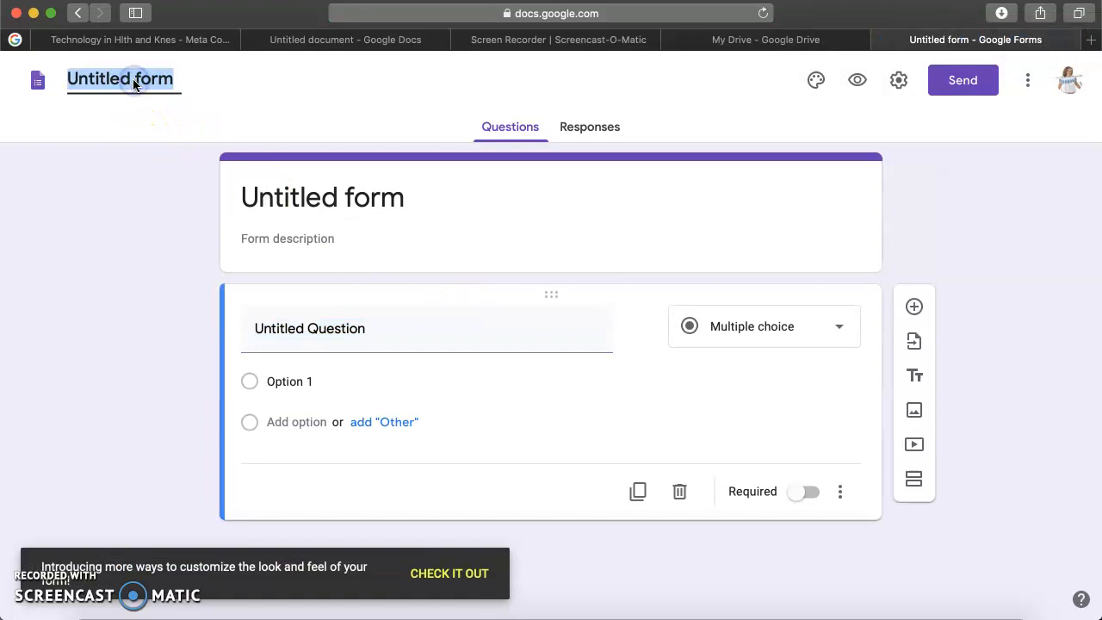
text(Test Doc)
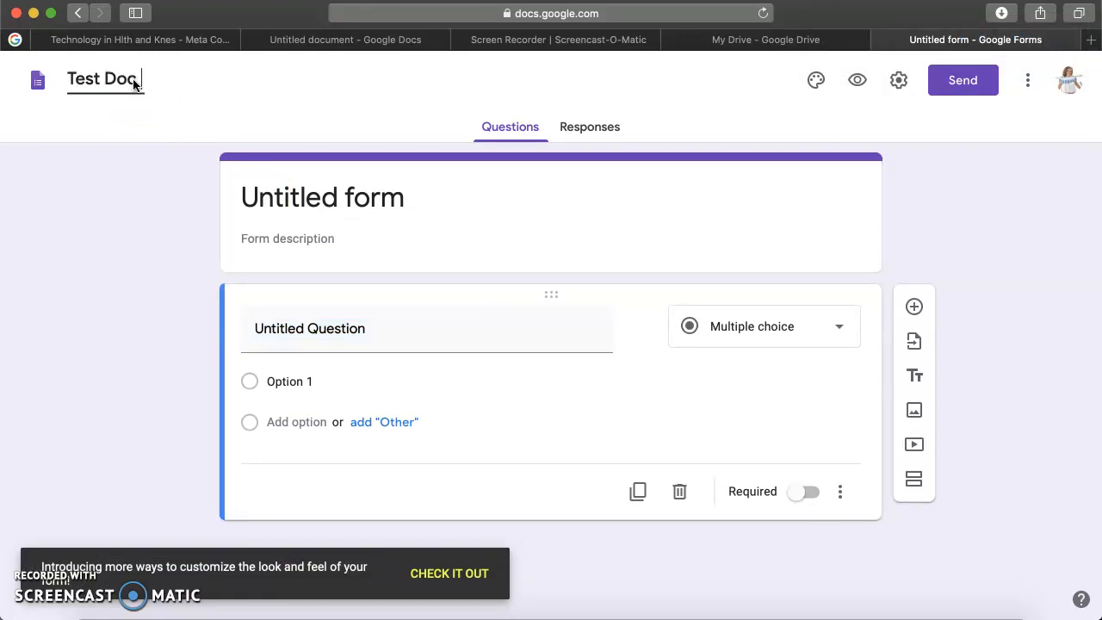
Step: Try the indigo and green theme colors on the form, with the darker green and gray background shades
click(817, 82)
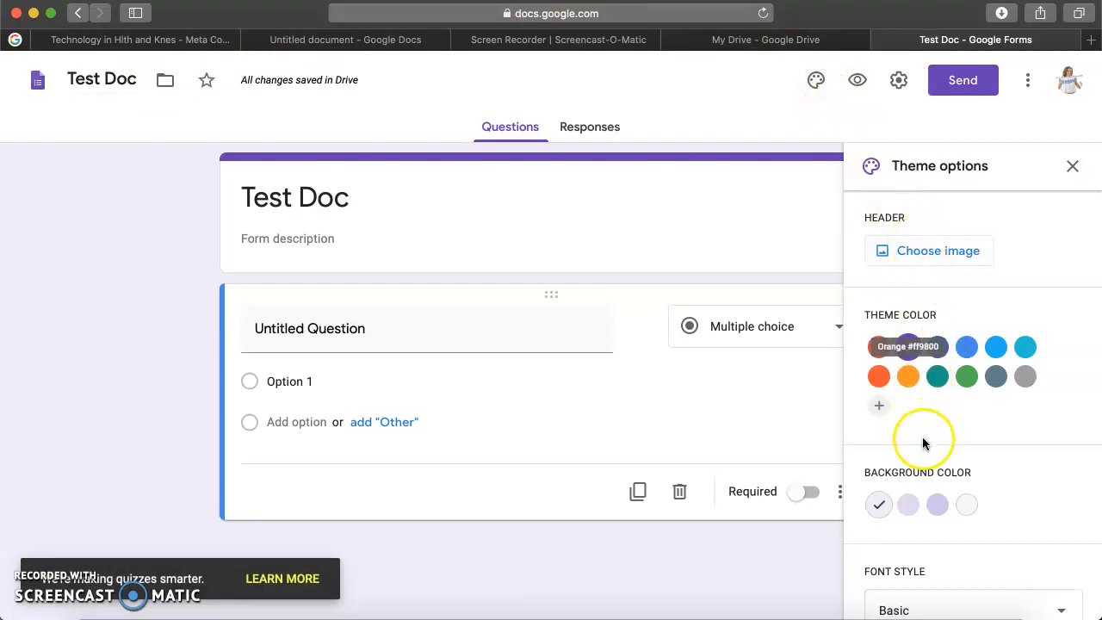
scroll(923, 443, down, 1)
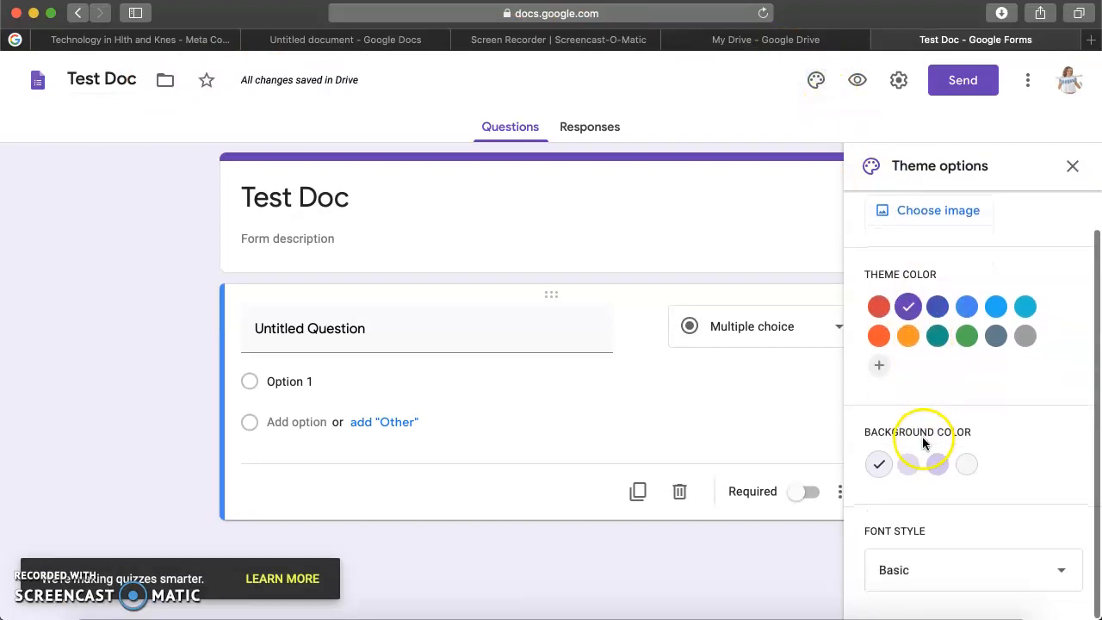
click(937, 313)
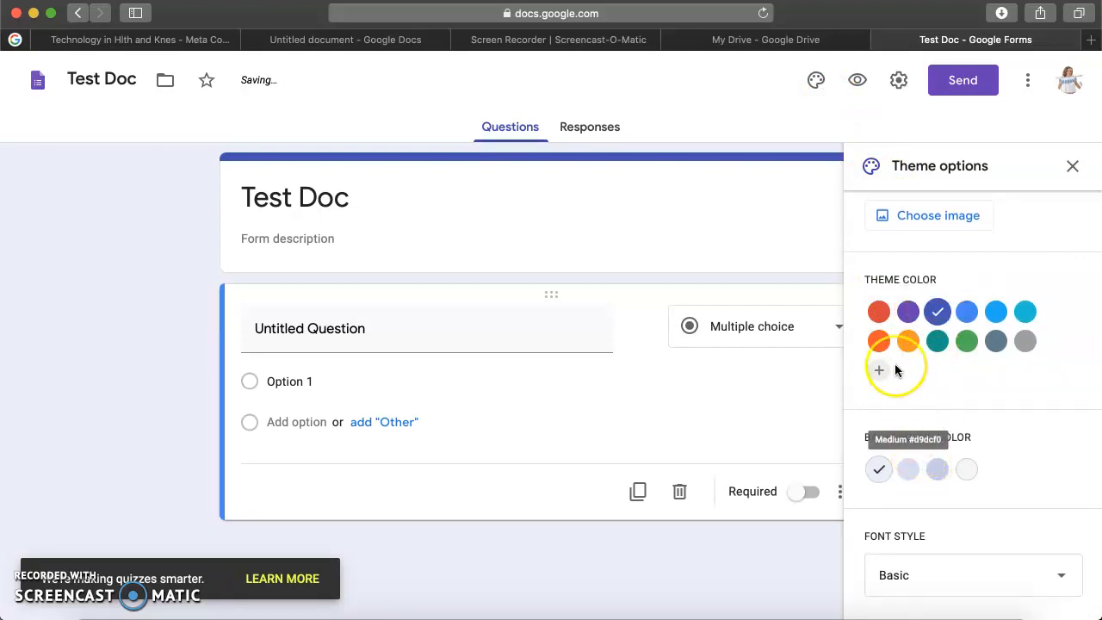
click(966, 342)
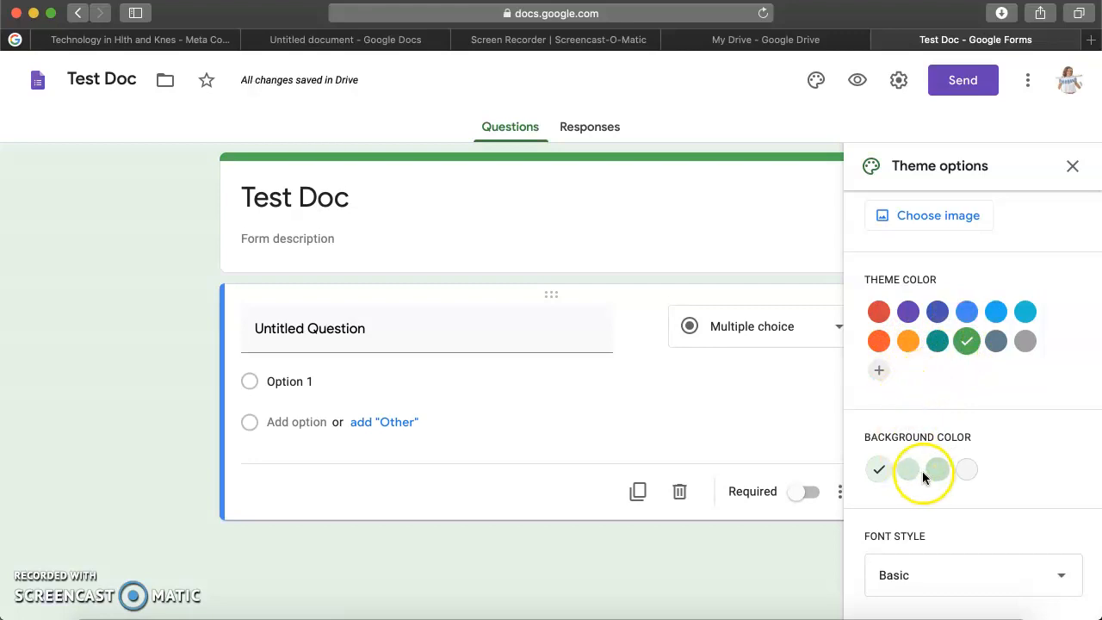
click(910, 469)
click(937, 470)
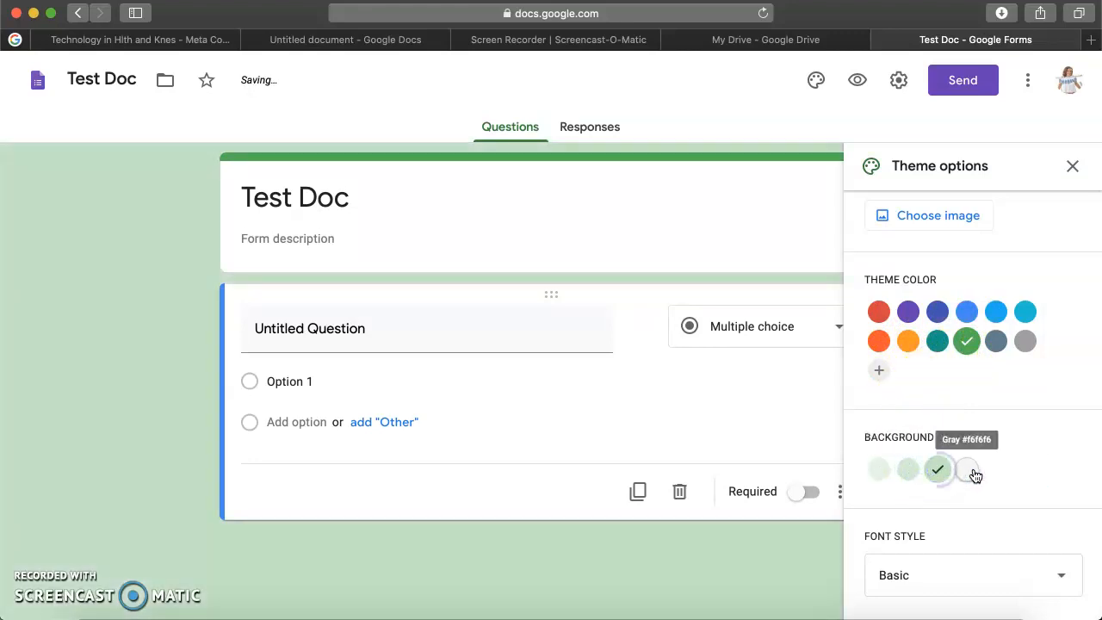
click(968, 471)
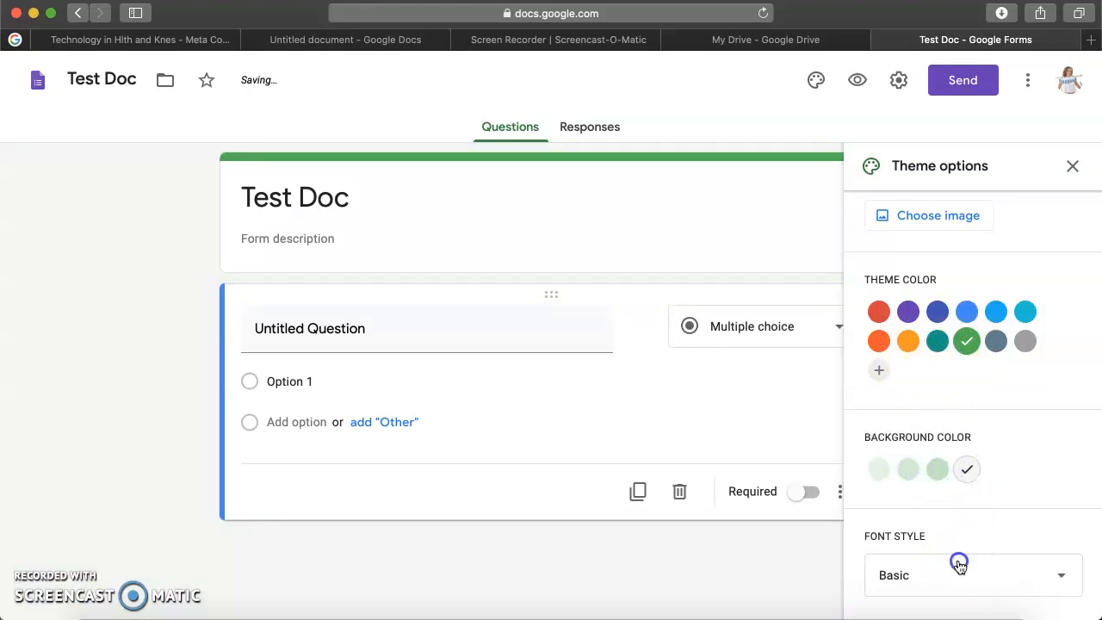
Step: Set the form's font style to Decorative and its theme color to purple, and close the theme options
click(960, 568)
click(952, 511)
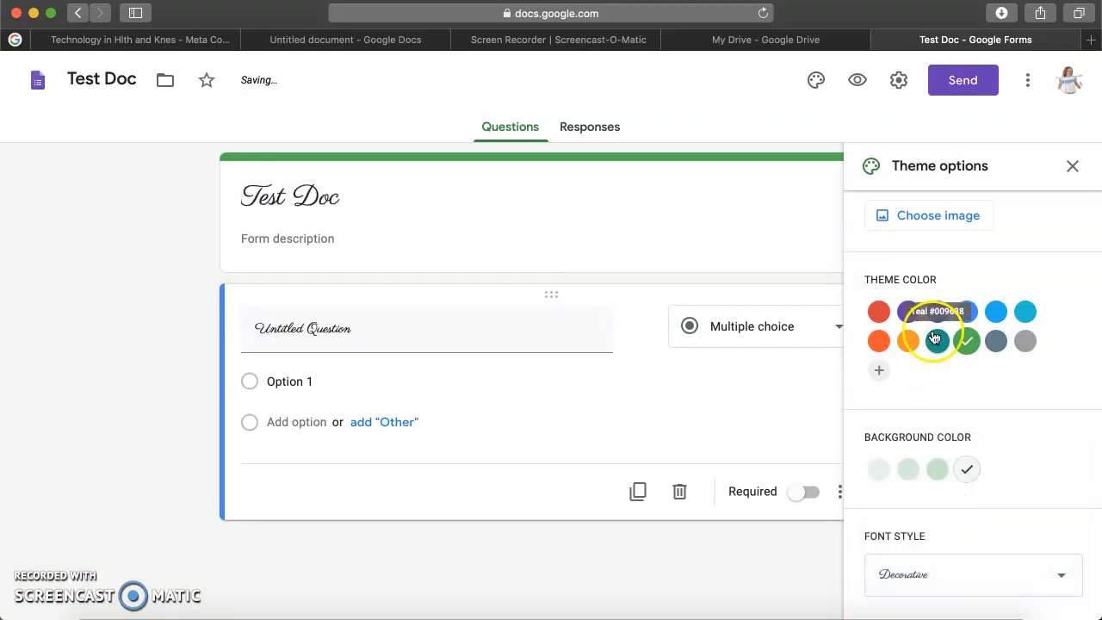
click(908, 312)
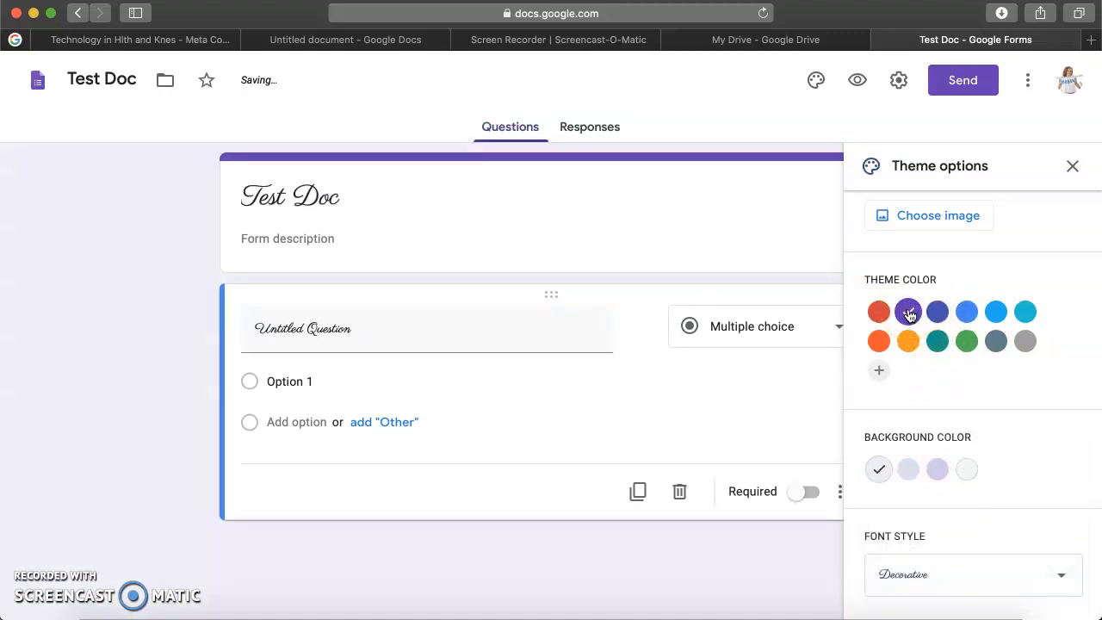
click(1060, 168)
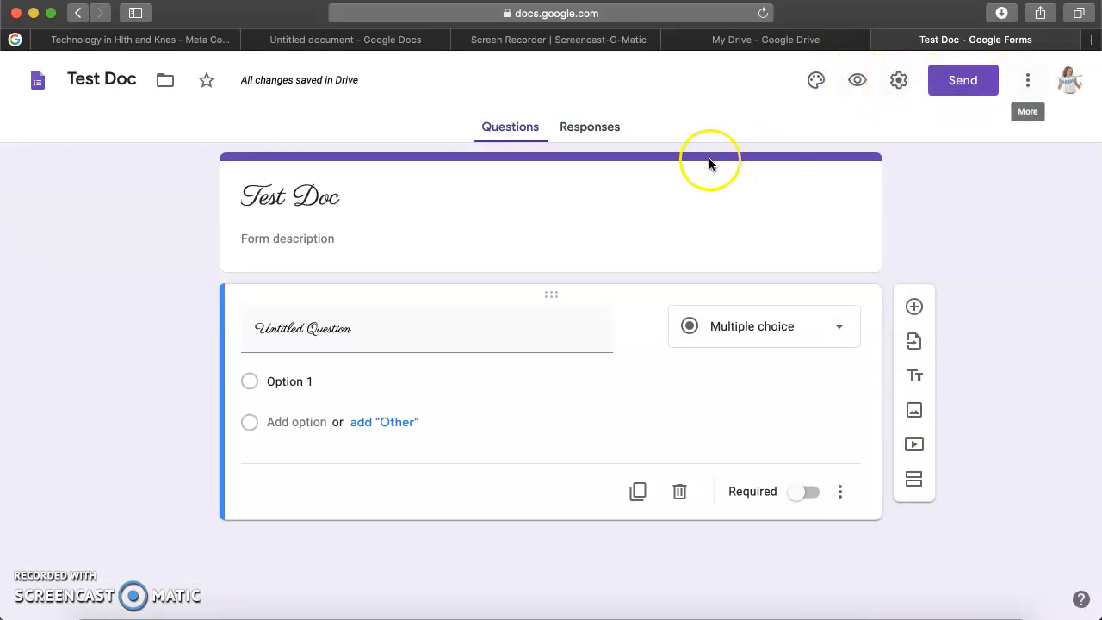
Step: Enter "Food Order for the weekend" as the form description
click(320, 238)
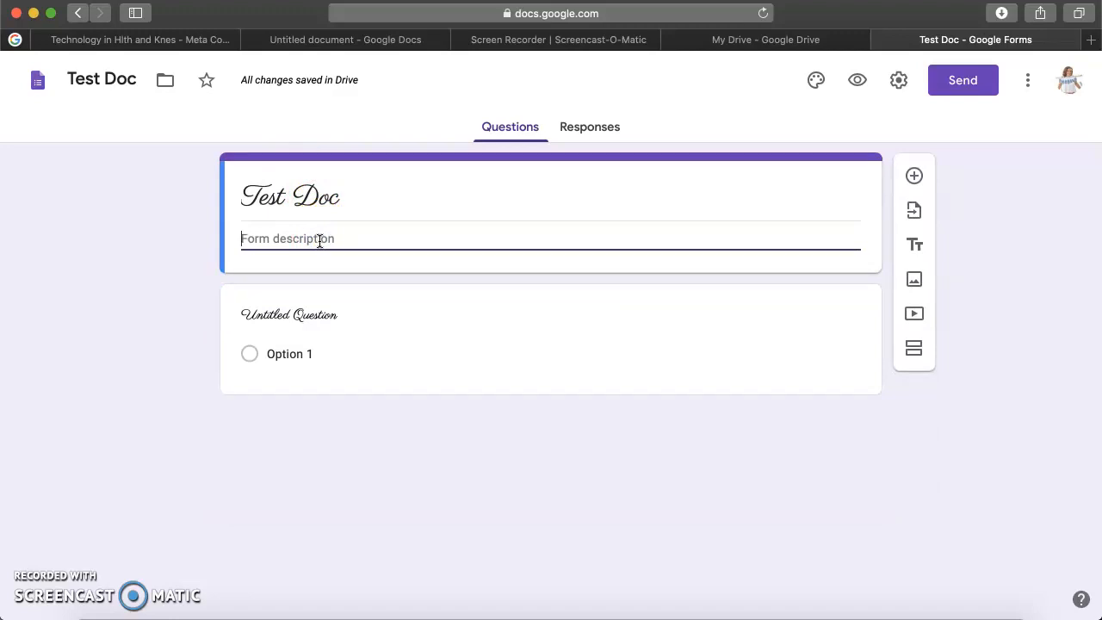
text(Food Order for the weekend)
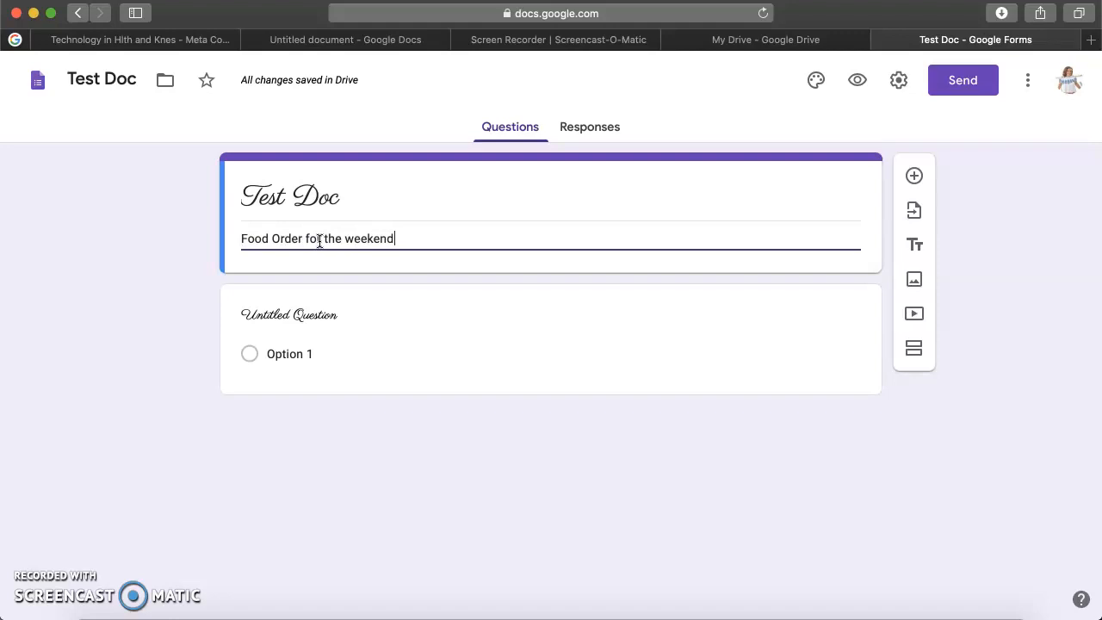
click(36, 355)
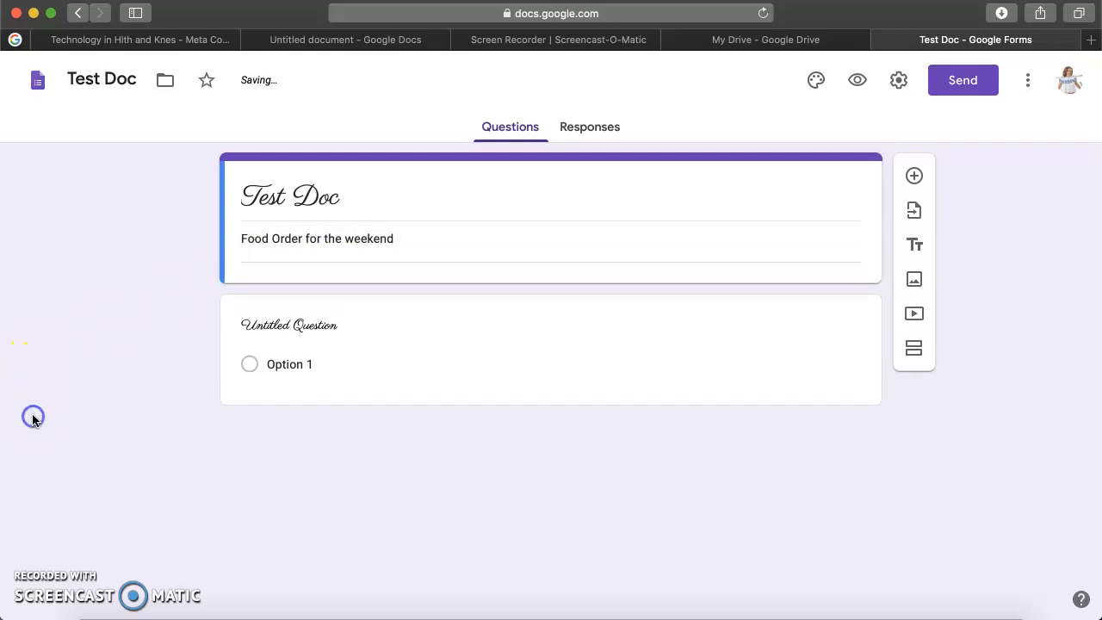
Step: Title the first question "Breakfast Options" and name its first answer option "pancakes"
click(291, 333)
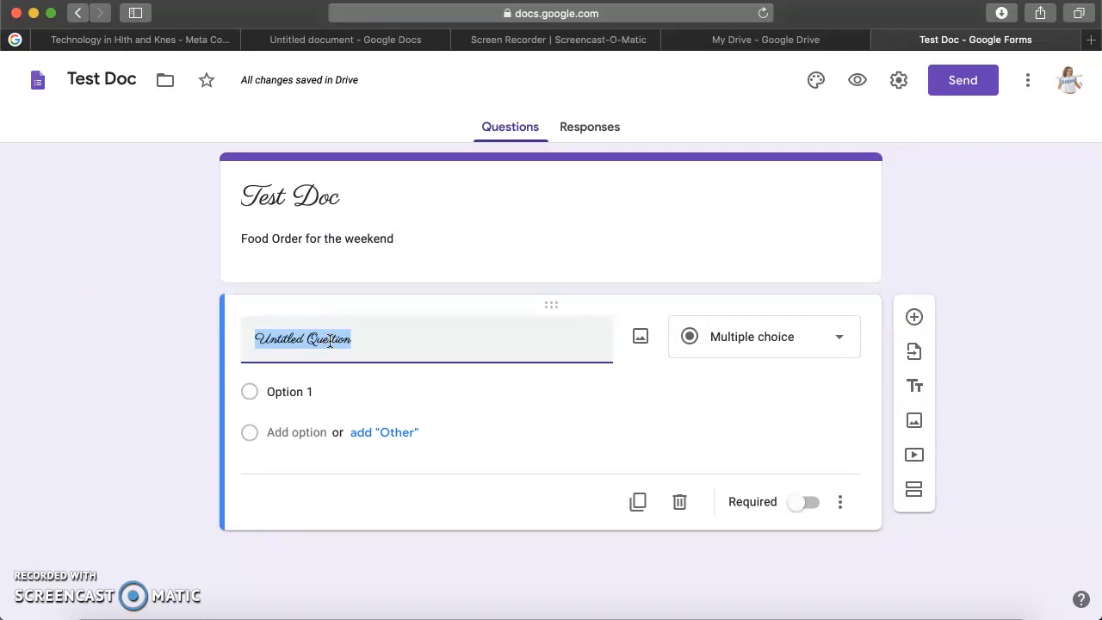
text(Breakfast Options)
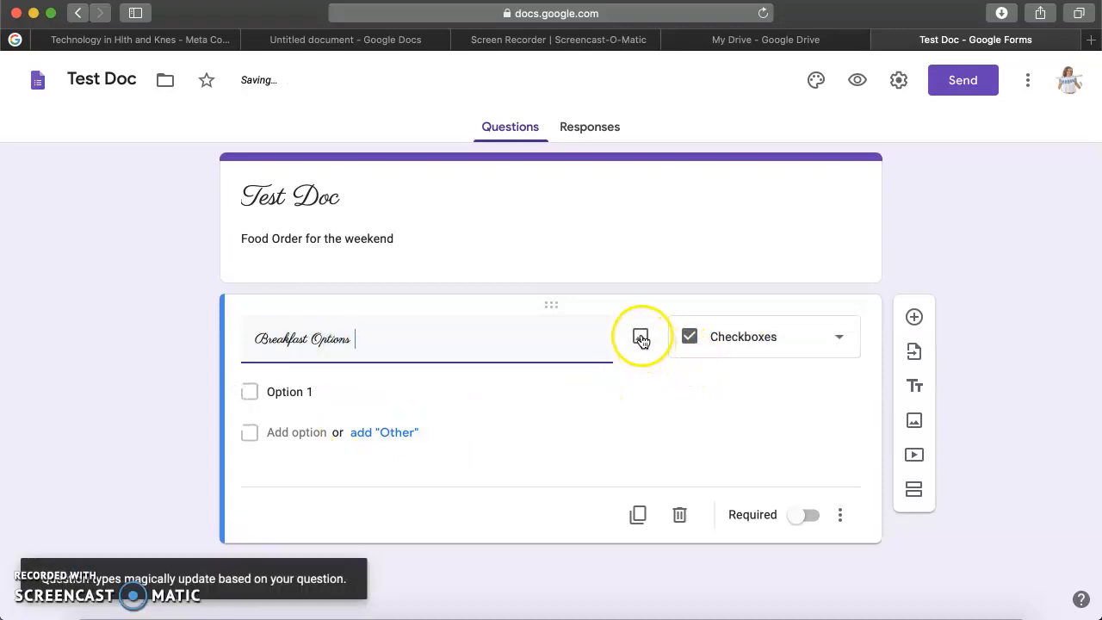
click(301, 387)
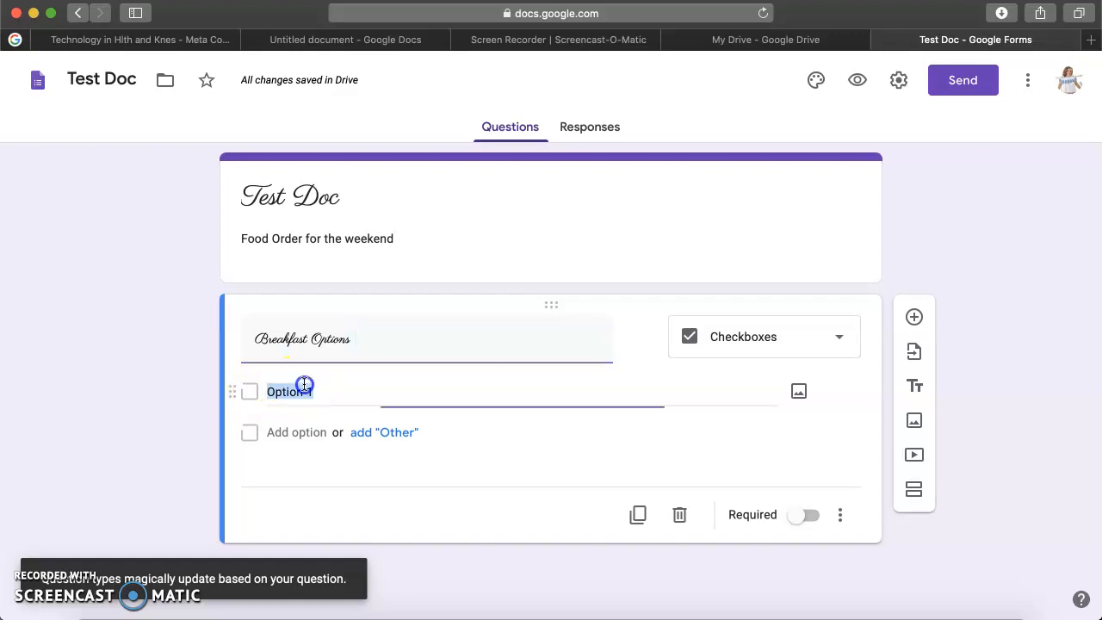
text(p)
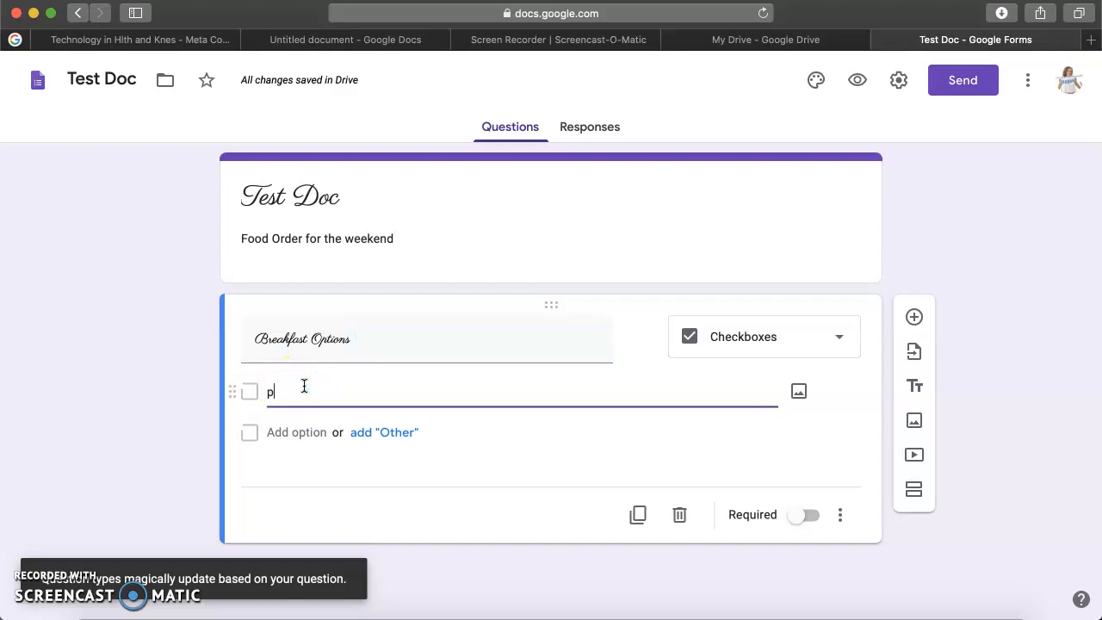
text(ankcase)
key(BackSpace)
key(BackSpace)
key(BackSpace)
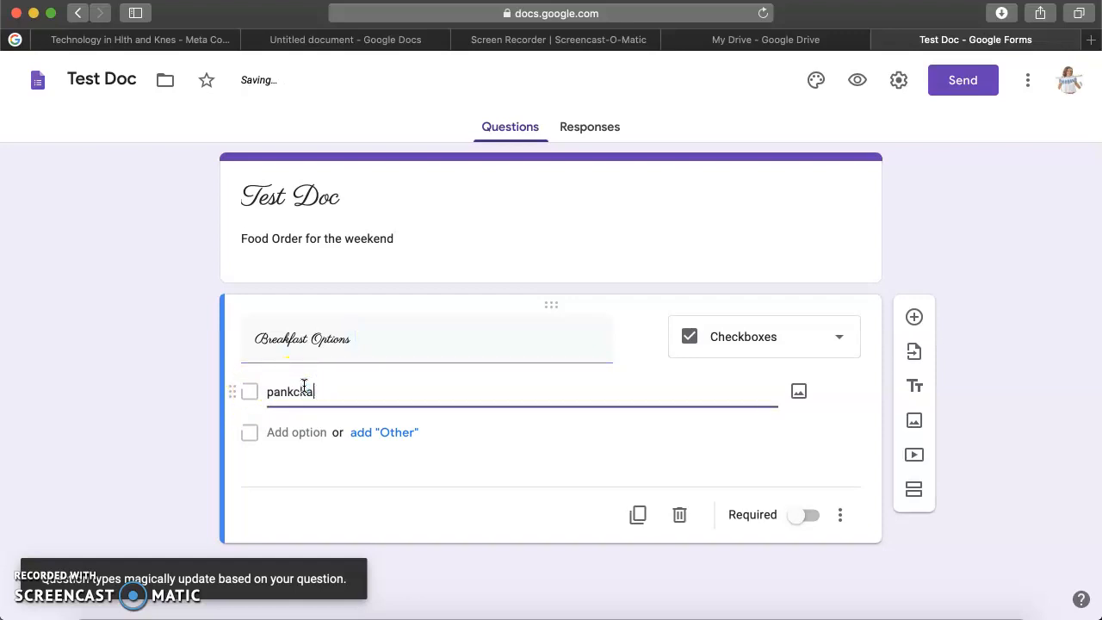
key(BackSpace)
click(304, 390)
text(cakes)
click(318, 456)
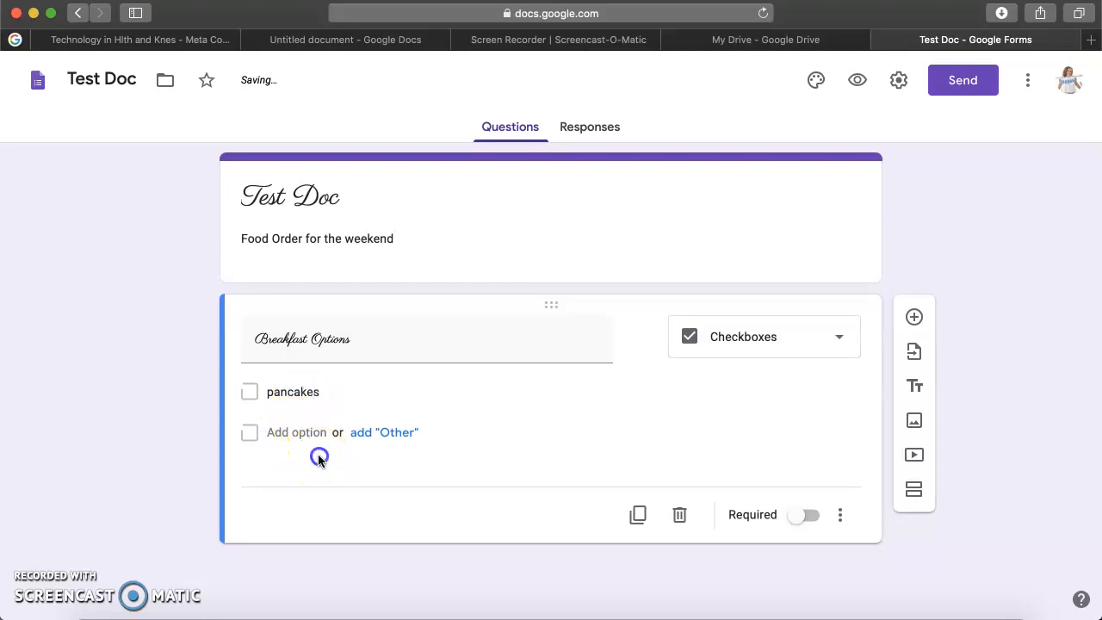
Step: Add the answer options "omlete", "cereal" and "Oatmen" to the breakfast question
click(305, 433)
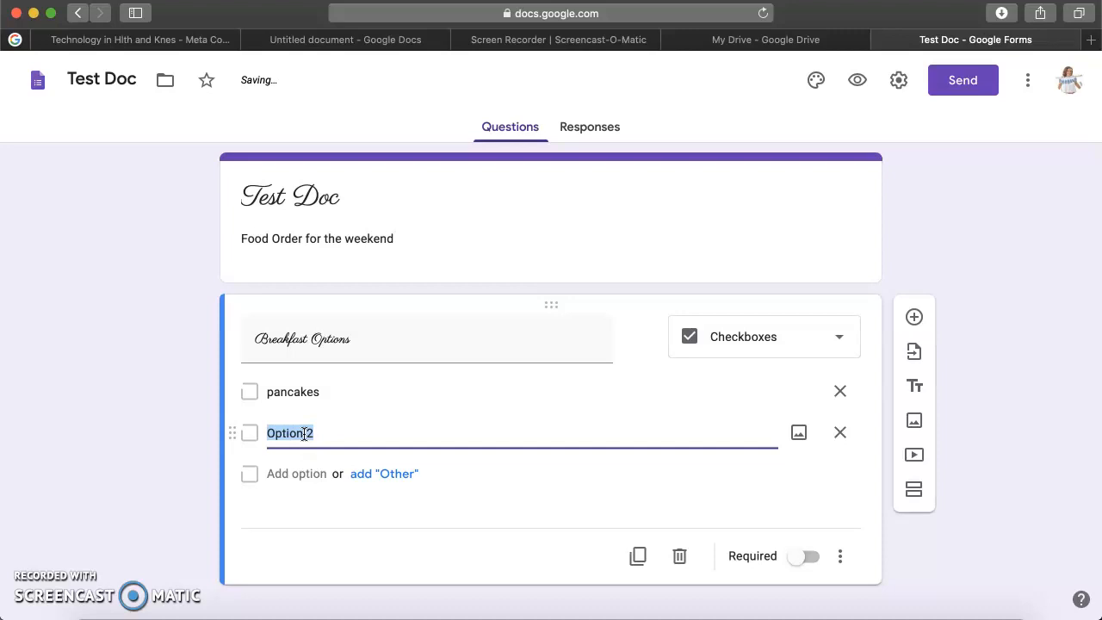
text(omlete)
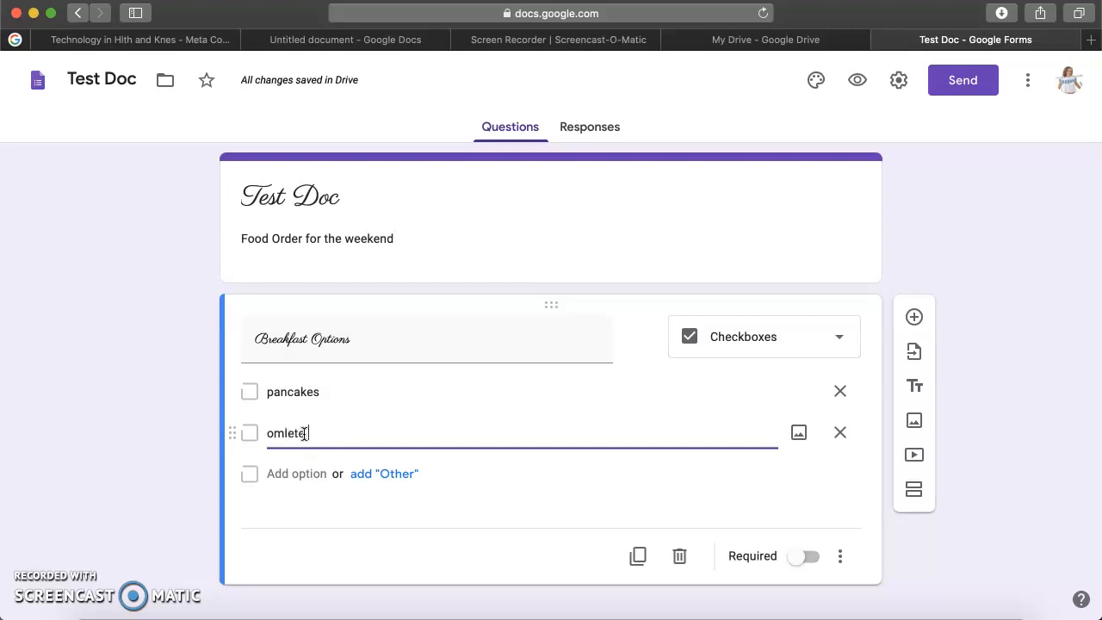
key(Return)
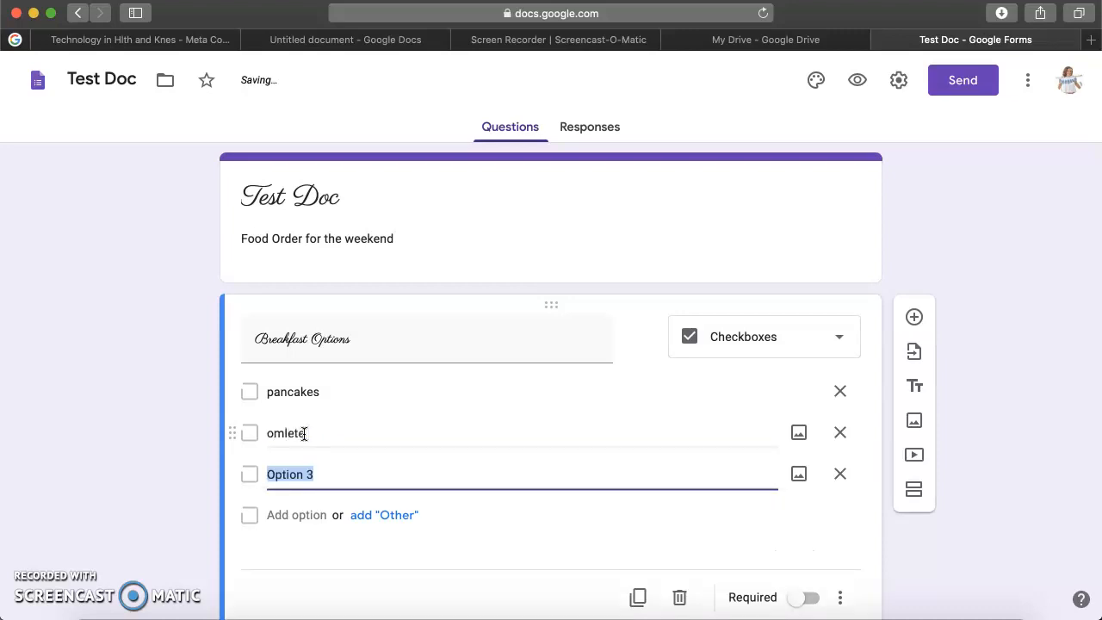
text(cere)
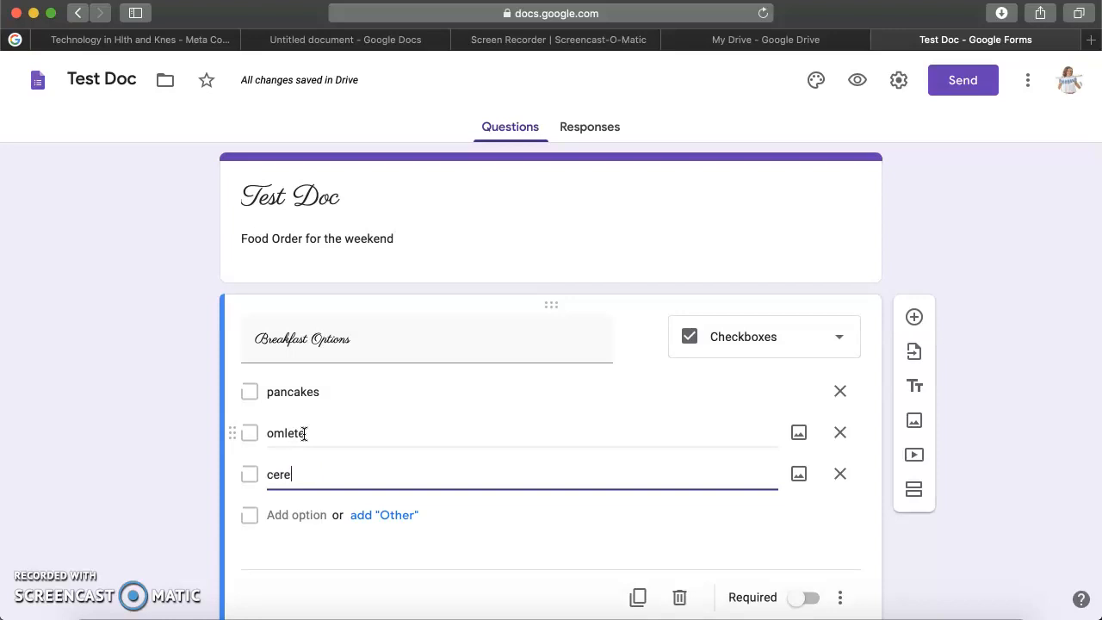
text(al)
key(Return)
text(O)
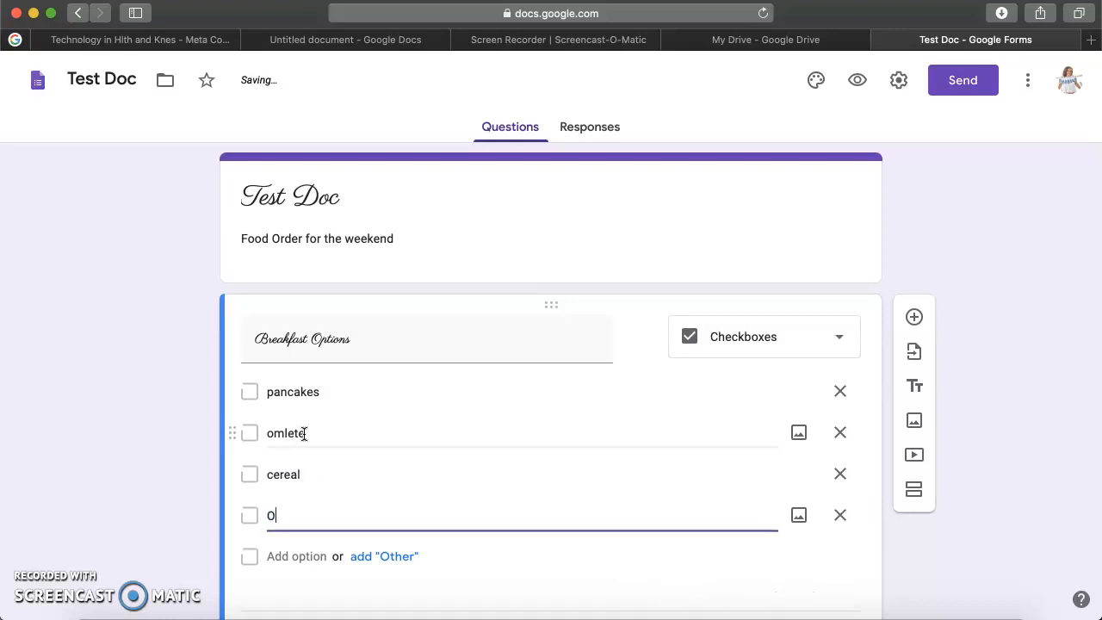
Step: Change the breakfast question's type to Multiple choice and review the other available question types
click(727, 336)
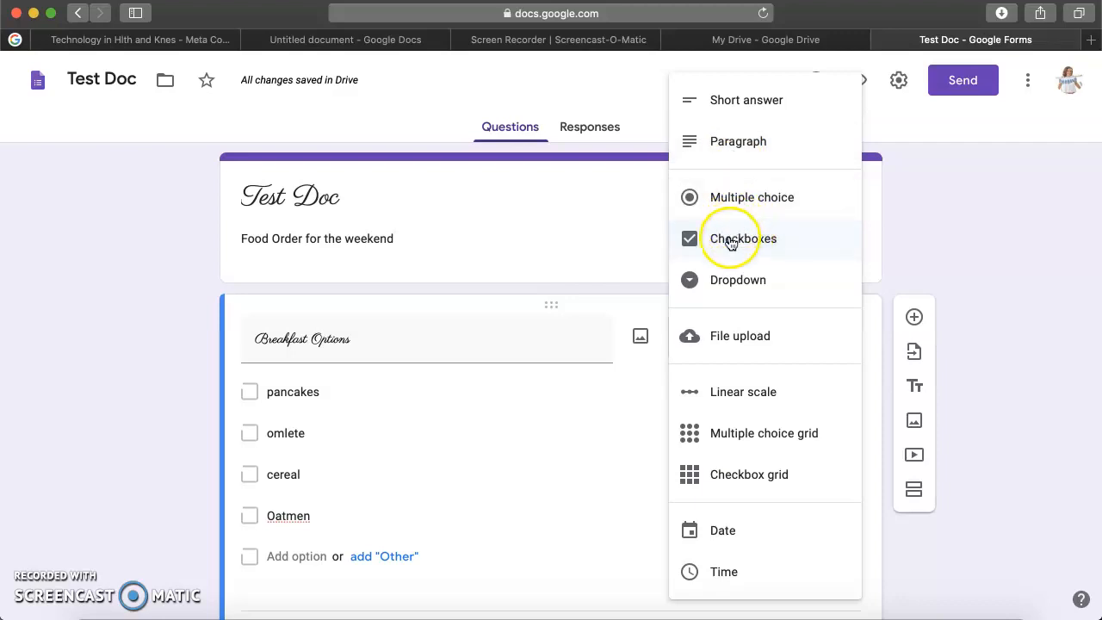
click(733, 201)
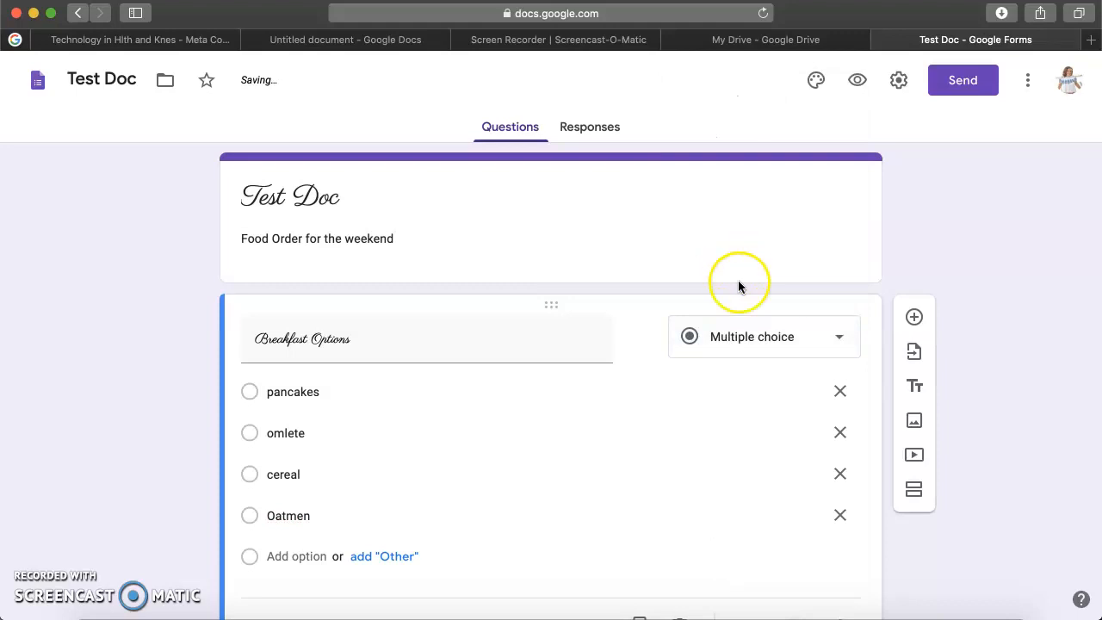
click(737, 336)
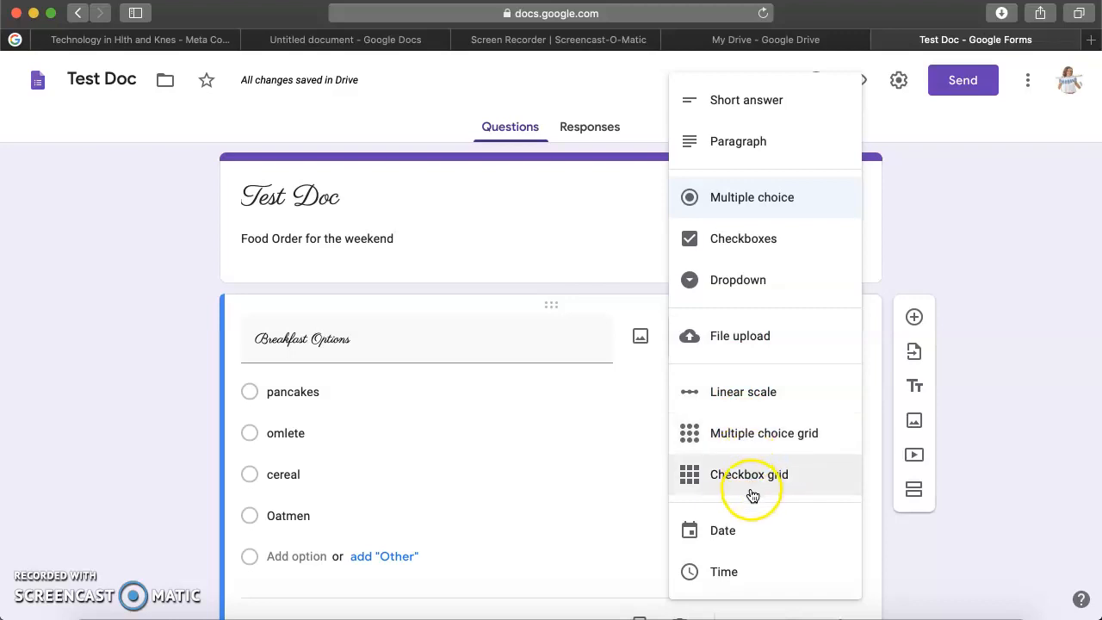
click(160, 448)
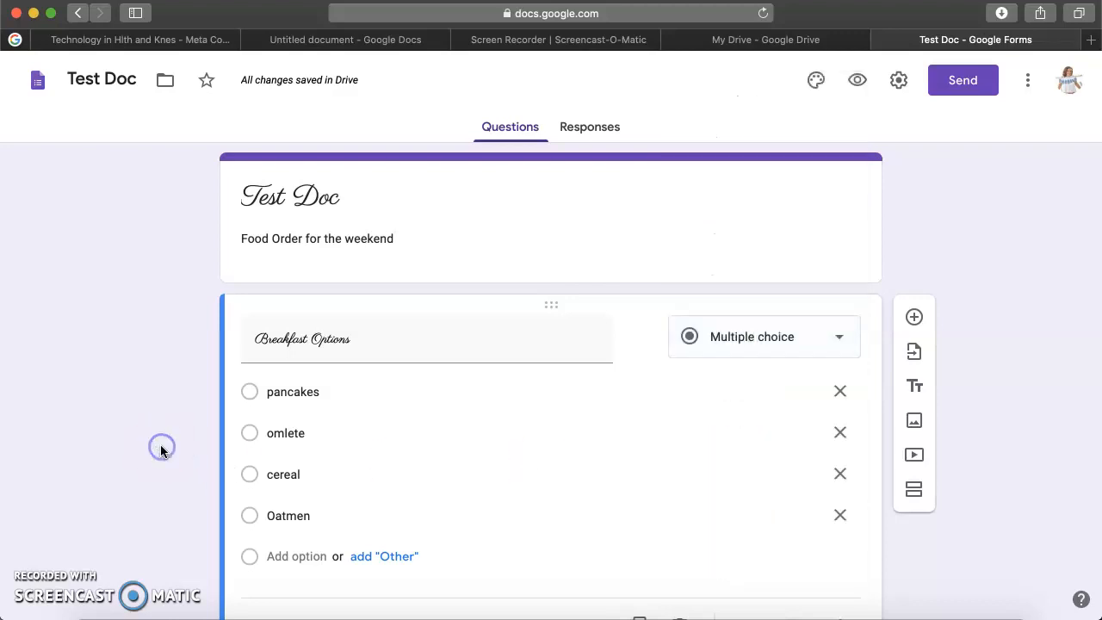
Step: Add a new question below the breakfast question and title it "Lunch options"
click(914, 319)
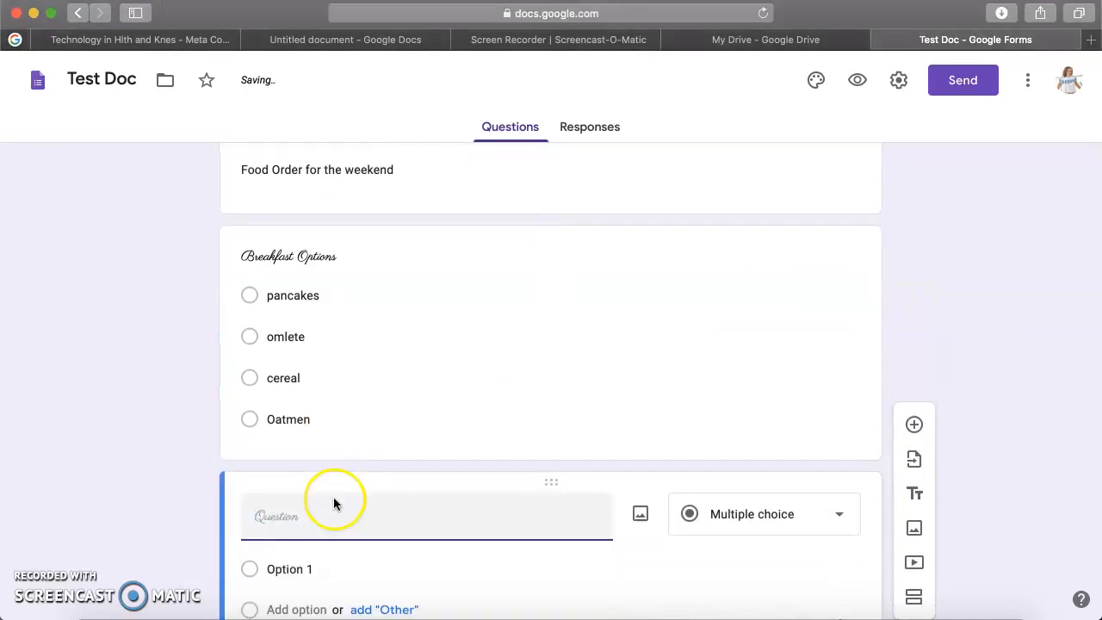
text(Lunch options)
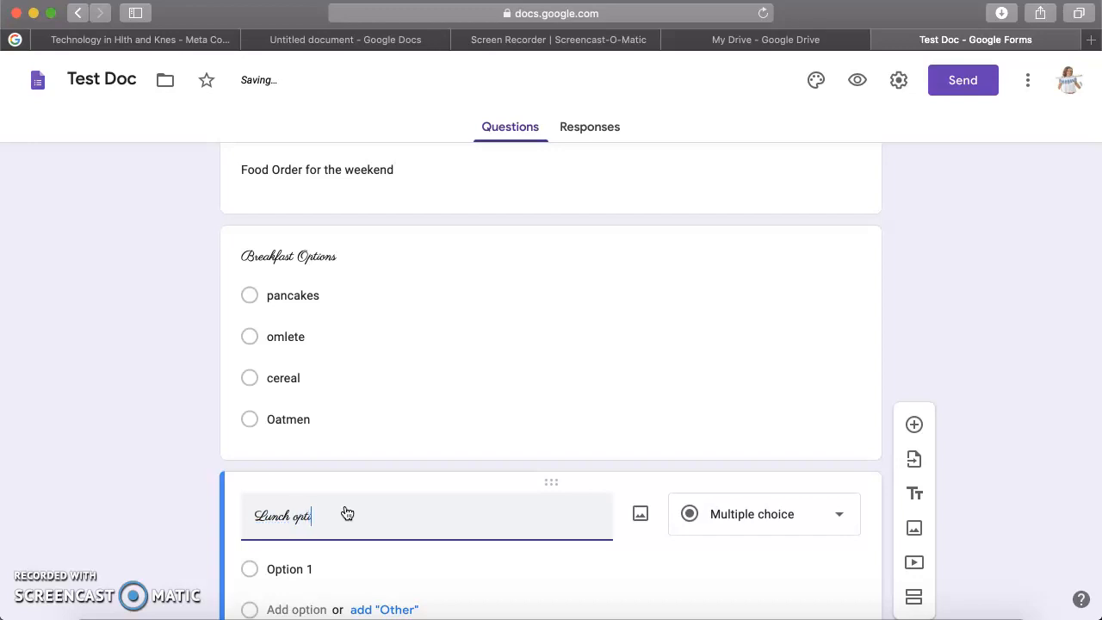
Step: Look at the existing forms available for importing questions, without importing any
click(915, 462)
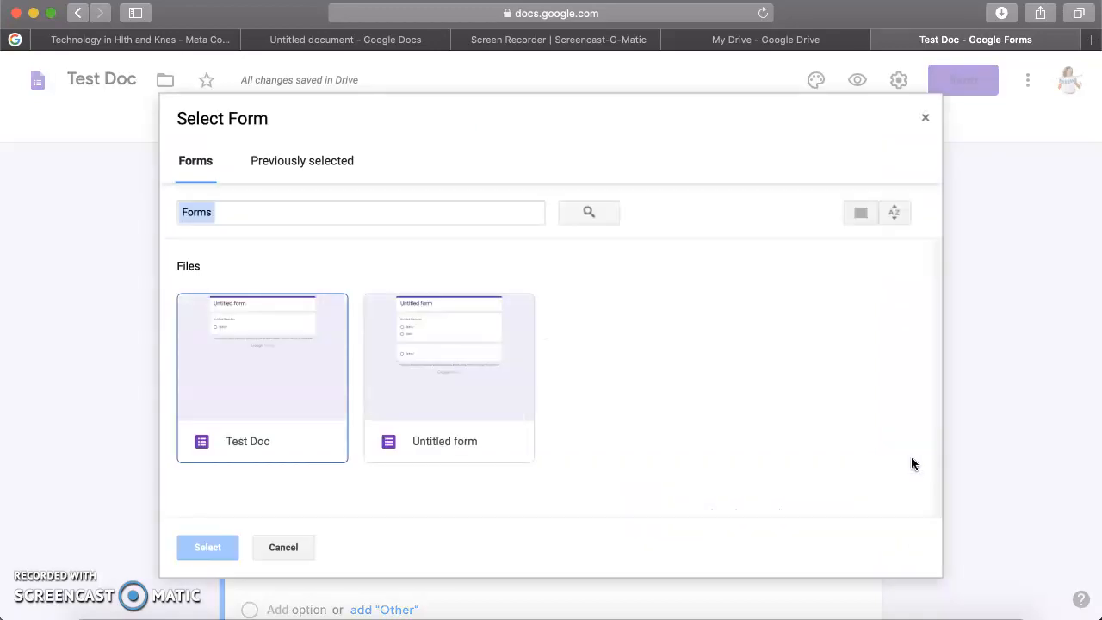
click(926, 118)
scroll(956, 357, down, 2)
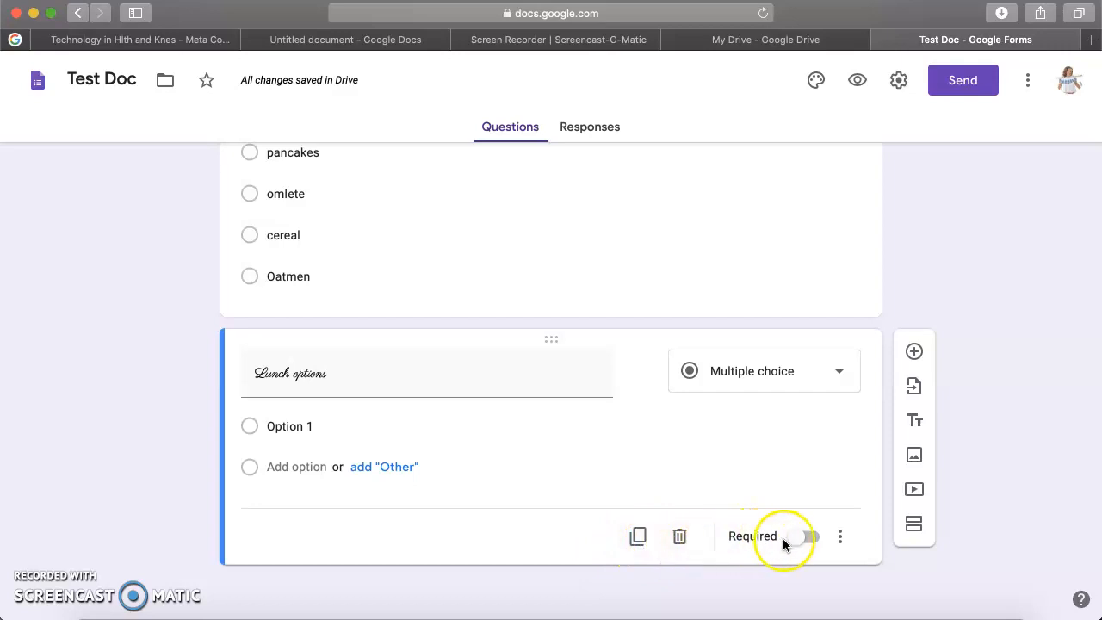
Step: Make the "Lunch options" question required and look at its additional settings without choosing any
click(805, 537)
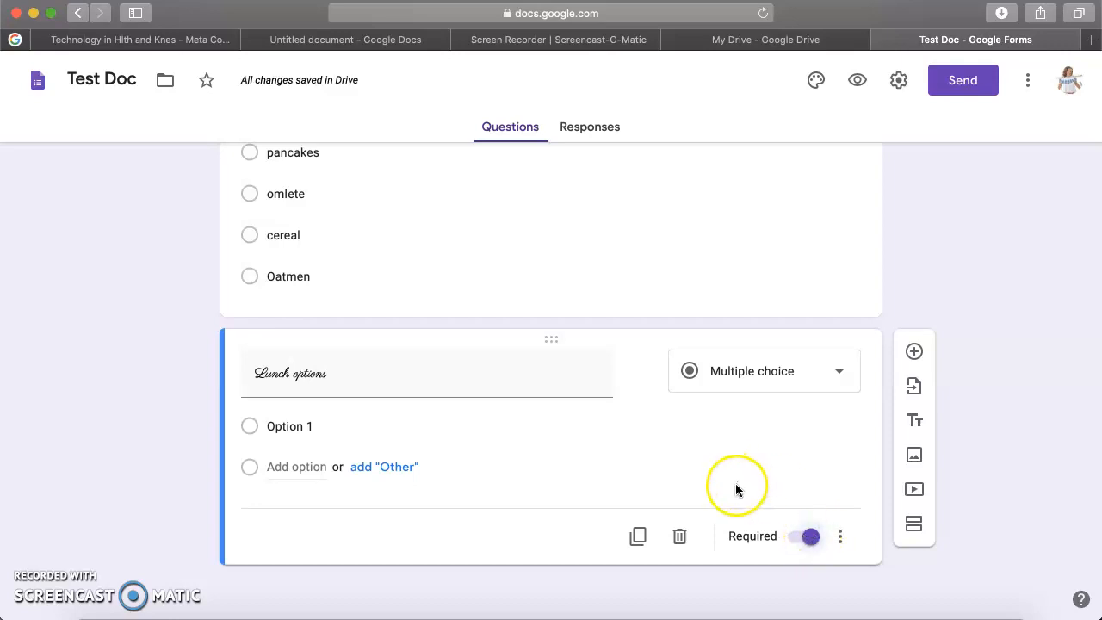
scroll(737, 486, up, 2)
scroll(735, 483, down, 2)
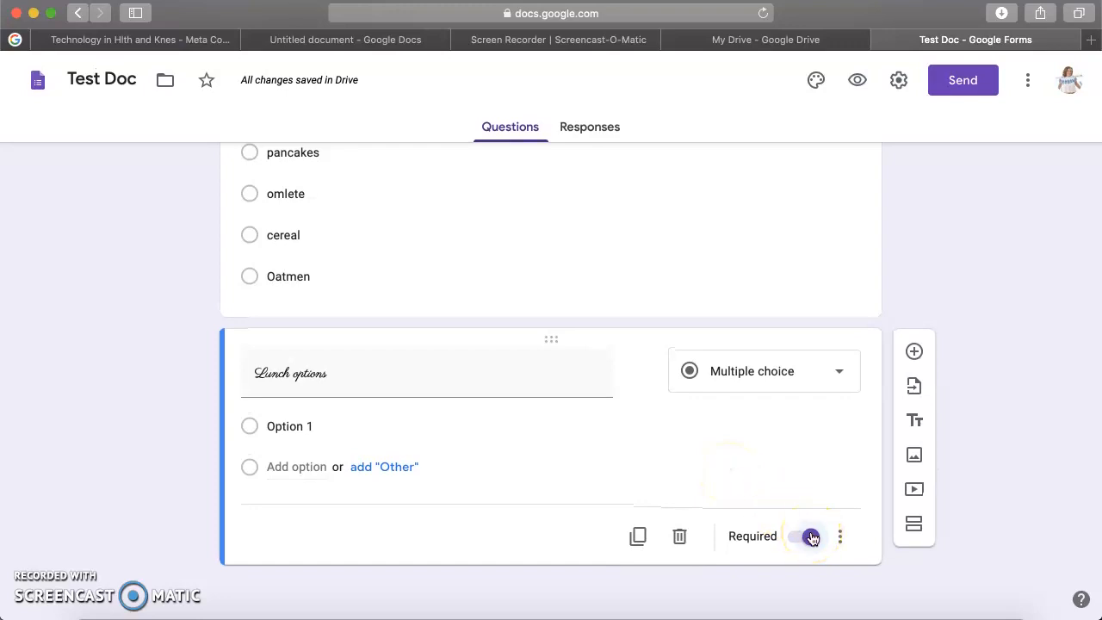
click(840, 537)
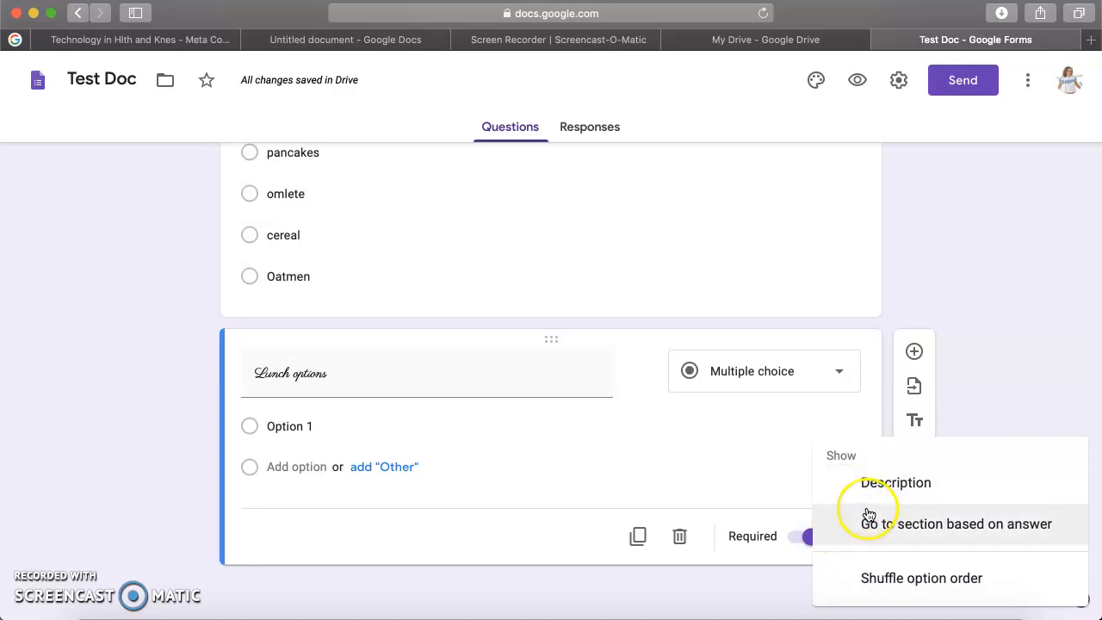
click(745, 479)
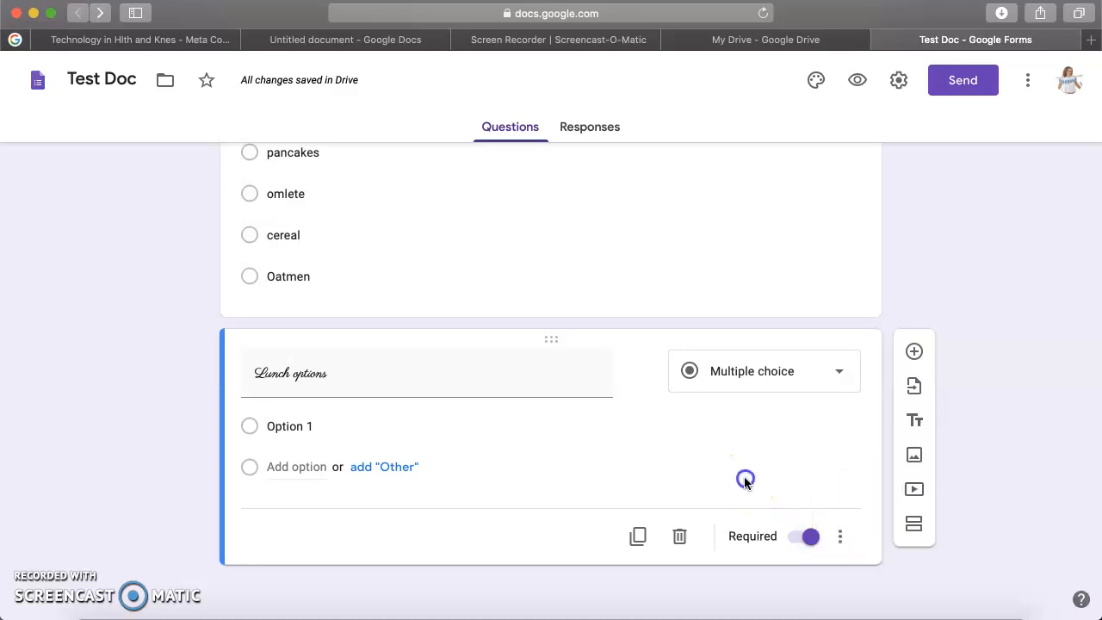
Step: Look at the form's responses view and its response-handling options without choosing any, and return to the questions
scroll(741, 472, up, 3)
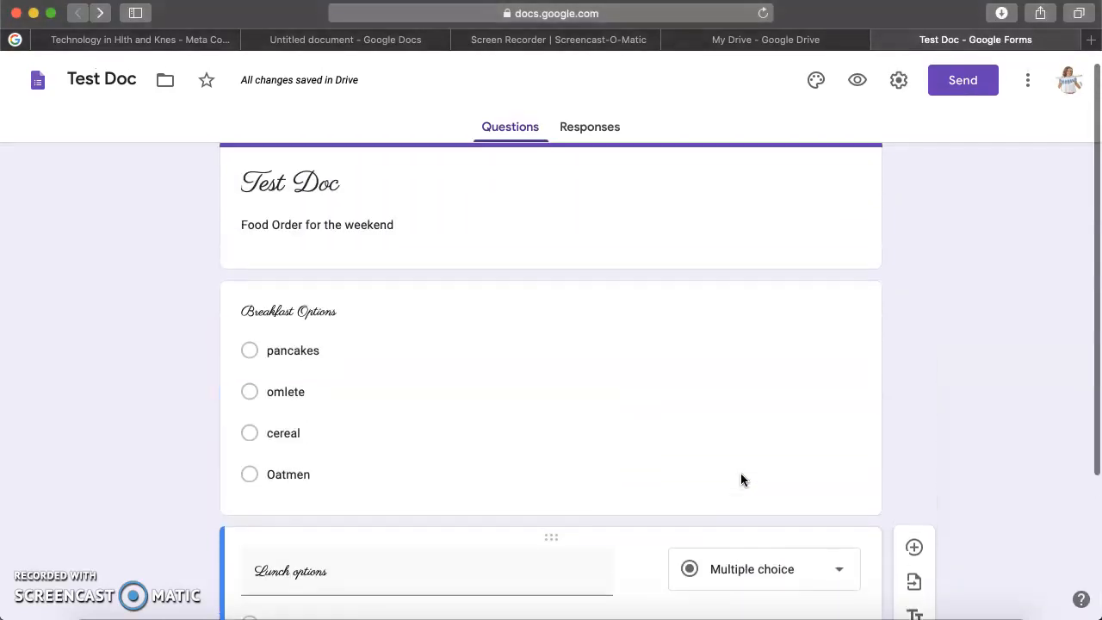
scroll(740, 480, up, 1)
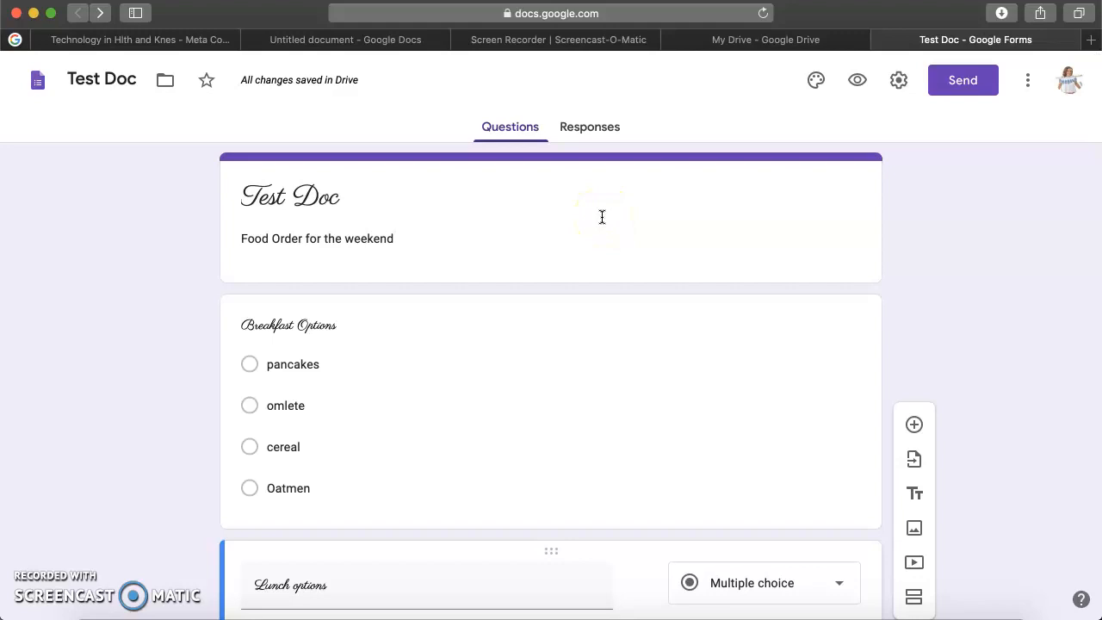
scroll(602, 217, up, 1)
click(574, 138)
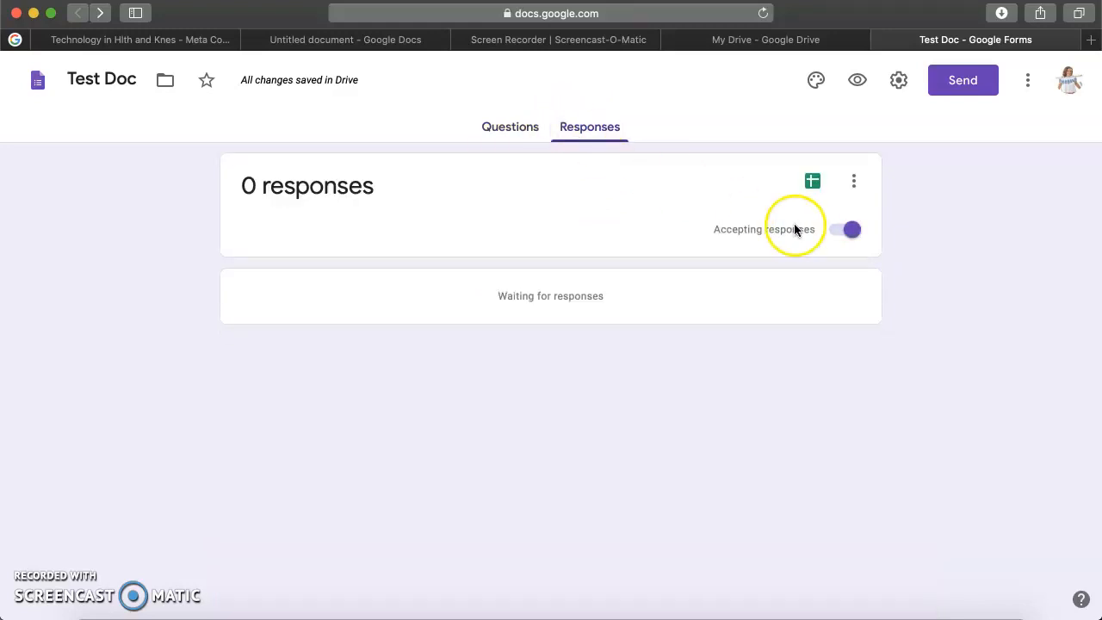
click(815, 183)
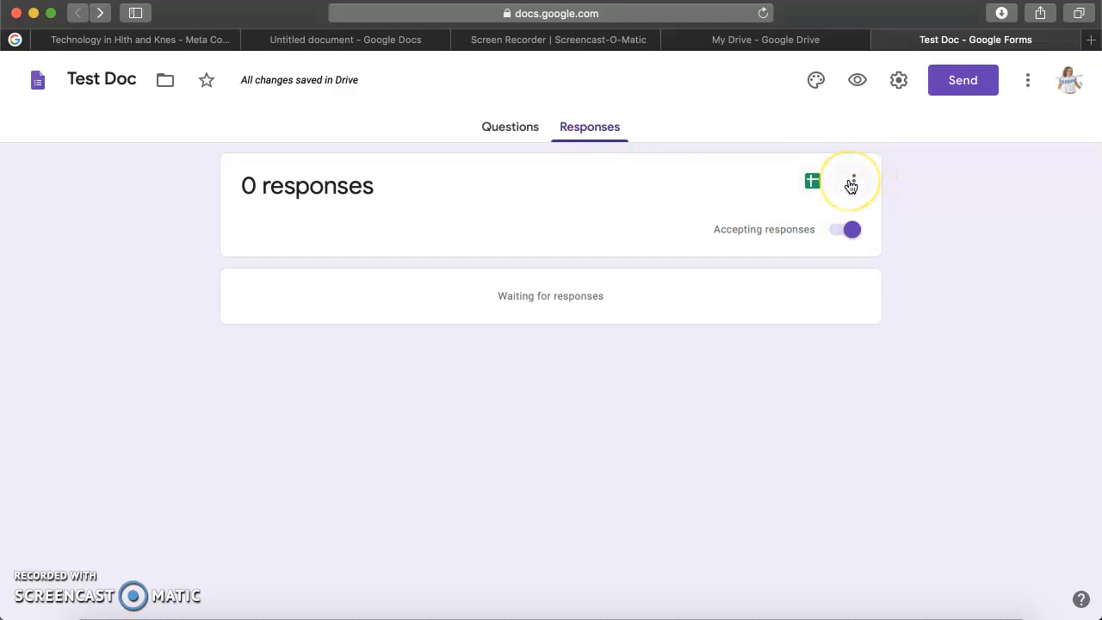
click(851, 184)
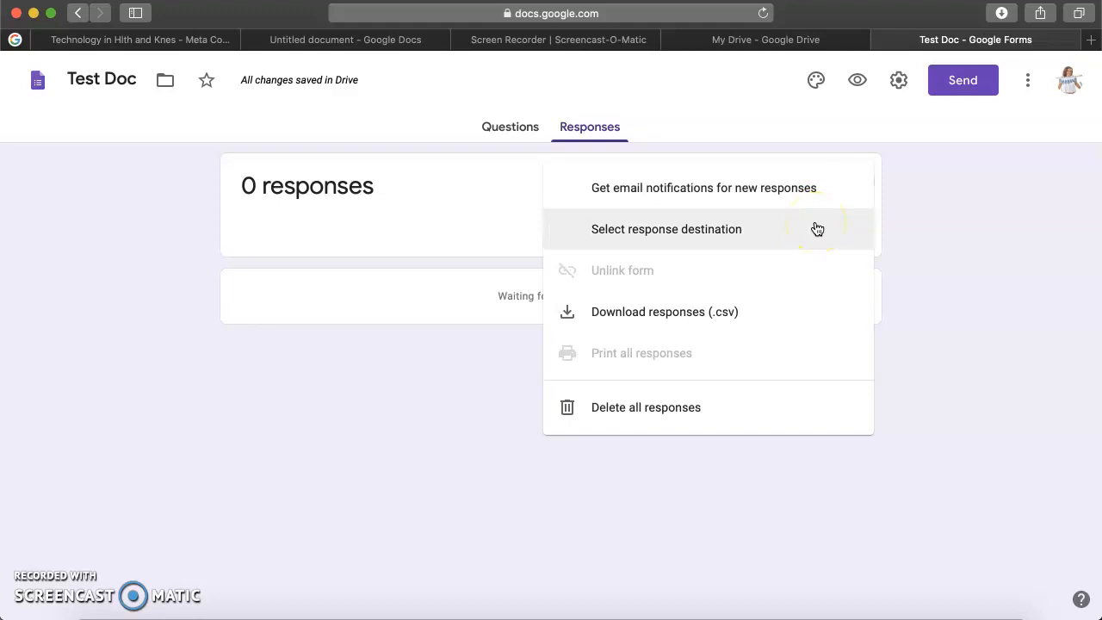
click(766, 312)
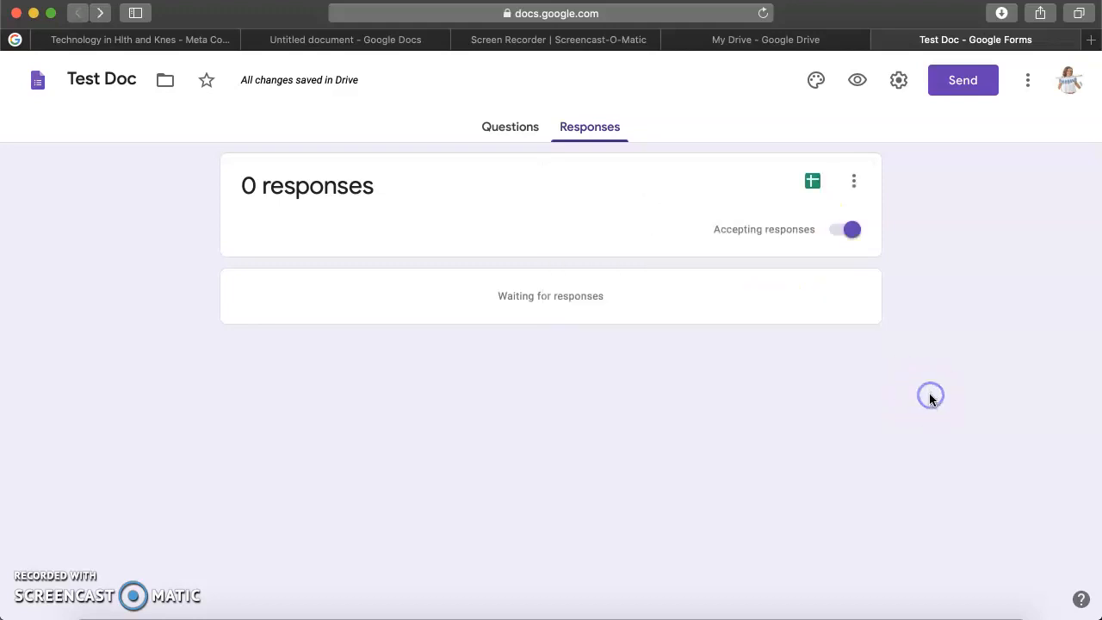
click(510, 131)
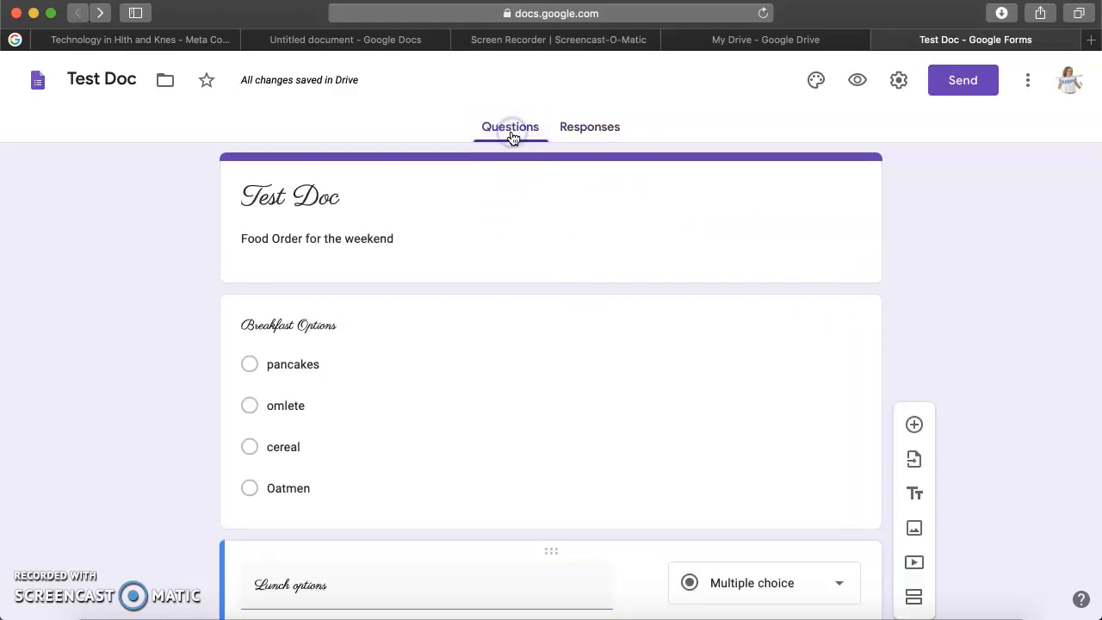